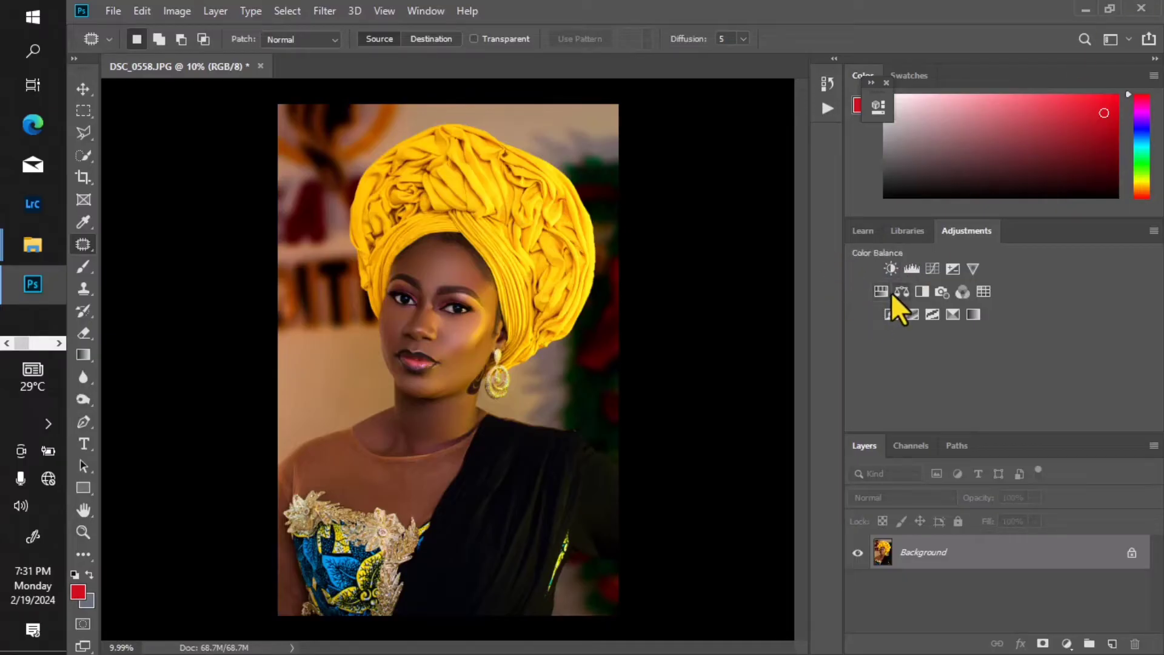
Step: Add a Curves adjustment layer above the Background and move its properties clear of the portrait
left_click(932, 269)
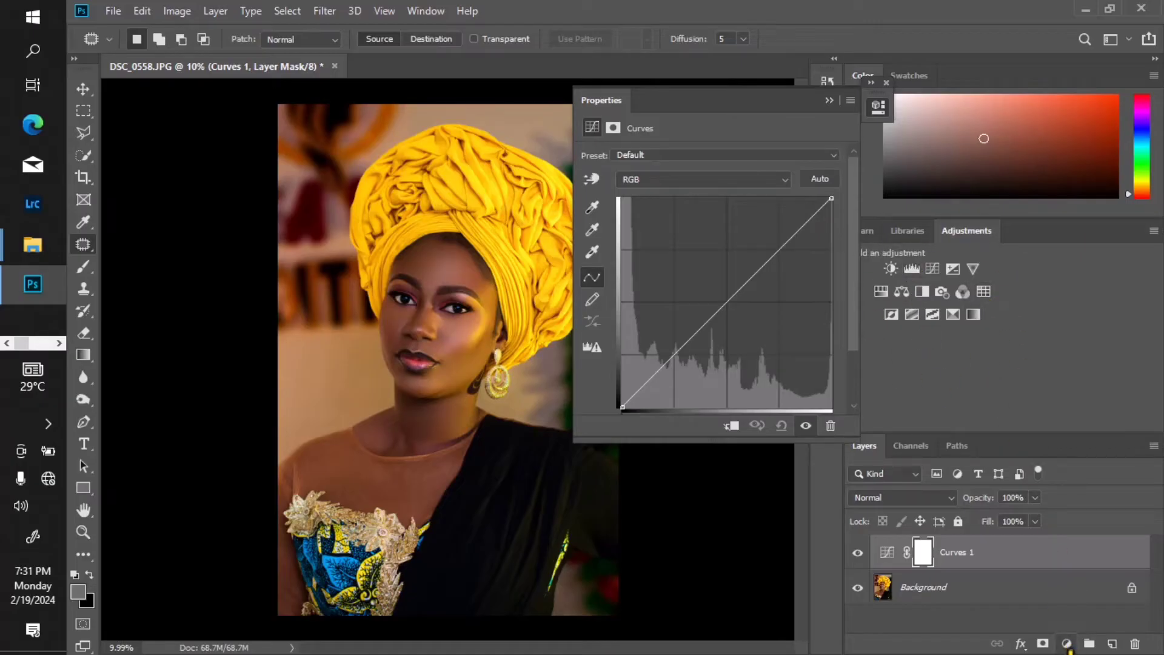
left_click(1067, 644)
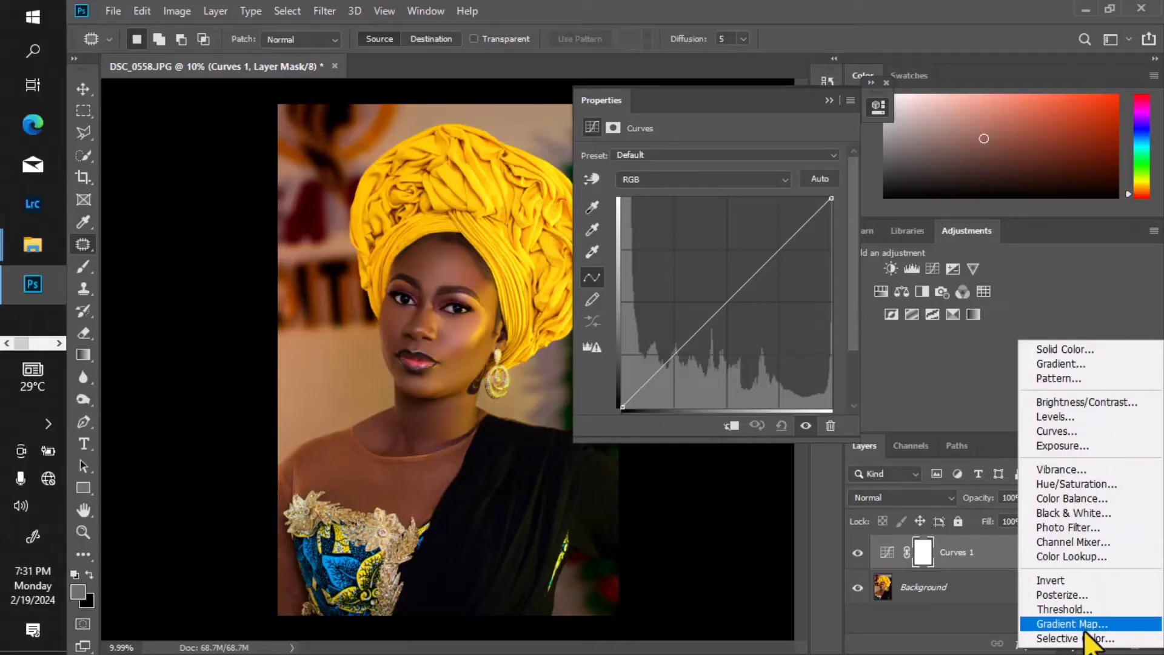
left_click(722, 530)
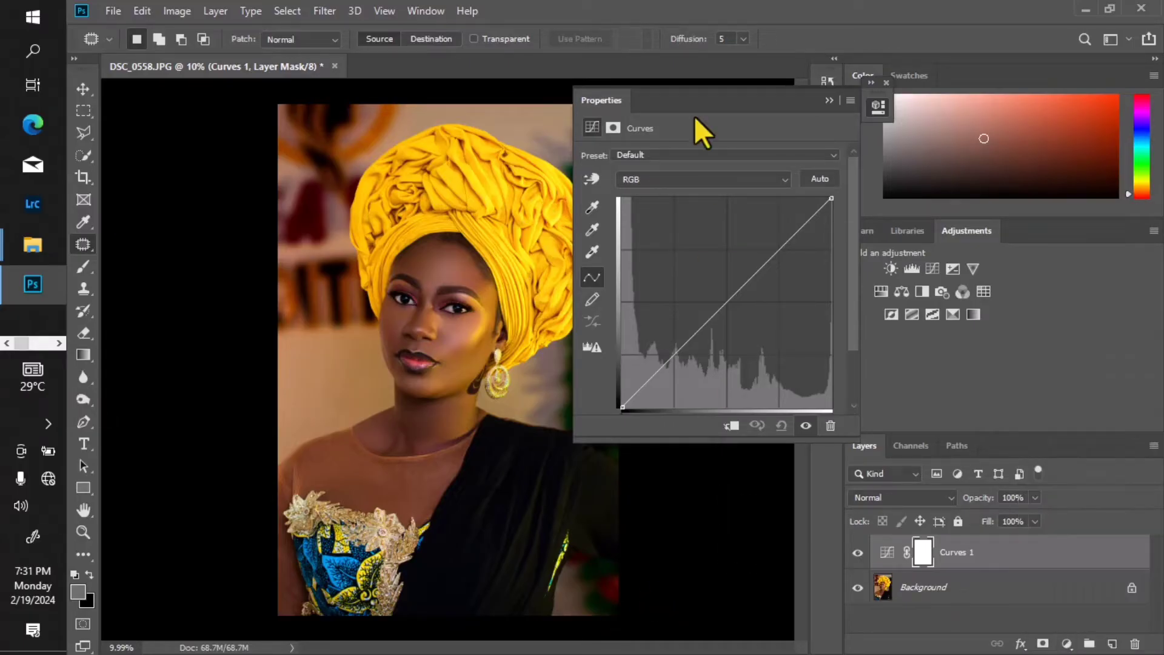
left_click_drag(695, 119, 968, 107)
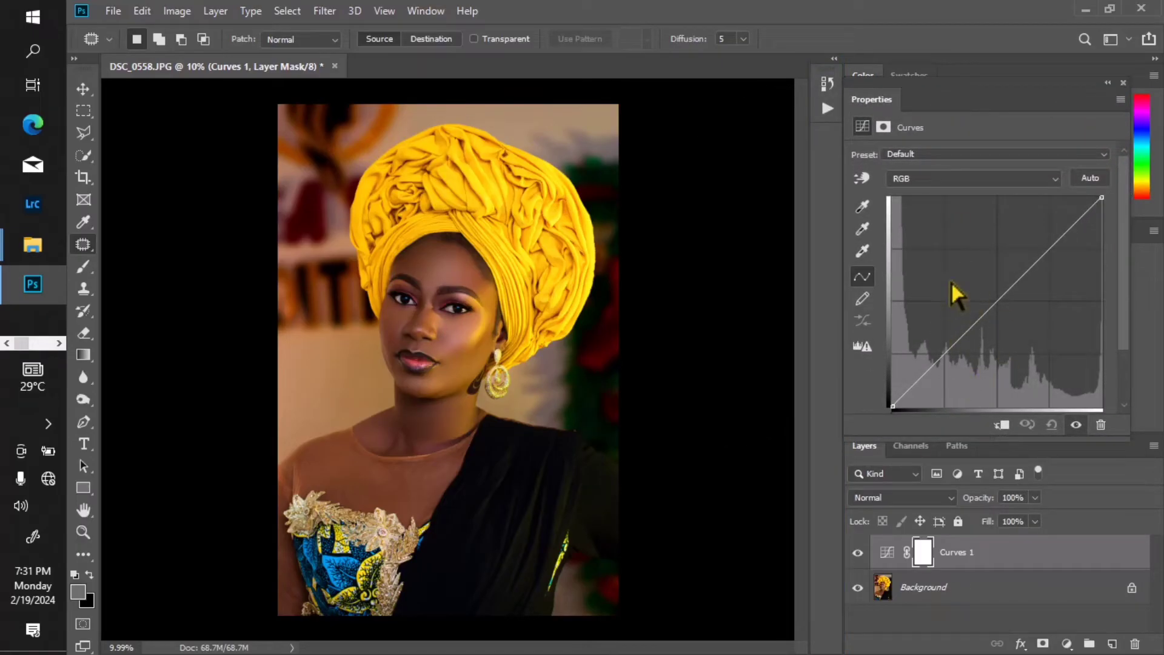
Step: Try brightening the portrait by raising the RGB curve's midtones, moderately and more strongly, resetting the curve after each attempt
left_click_drag(987, 309, 983, 289)
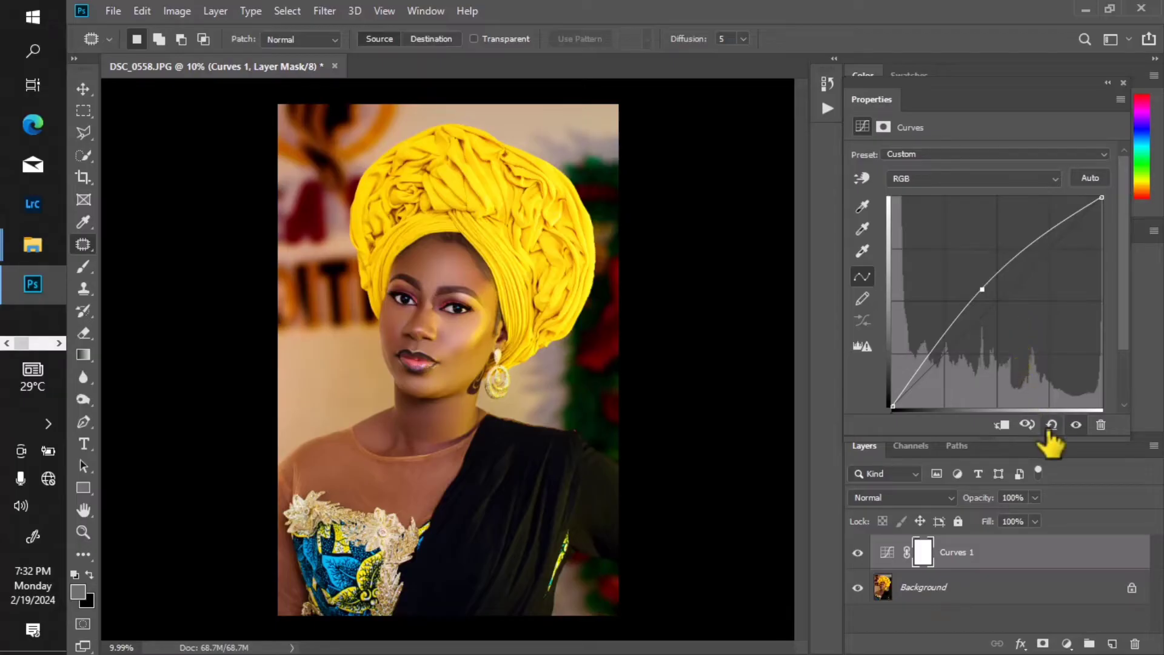
left_click(1052, 425)
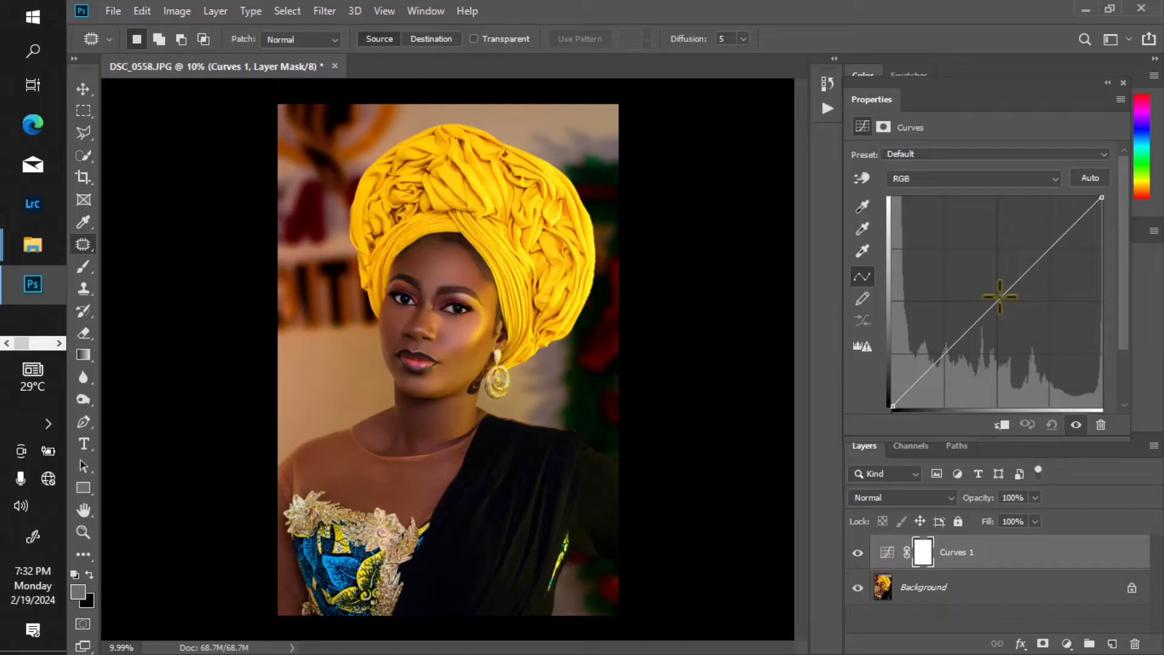
left_click_drag(1000, 296, 973, 277)
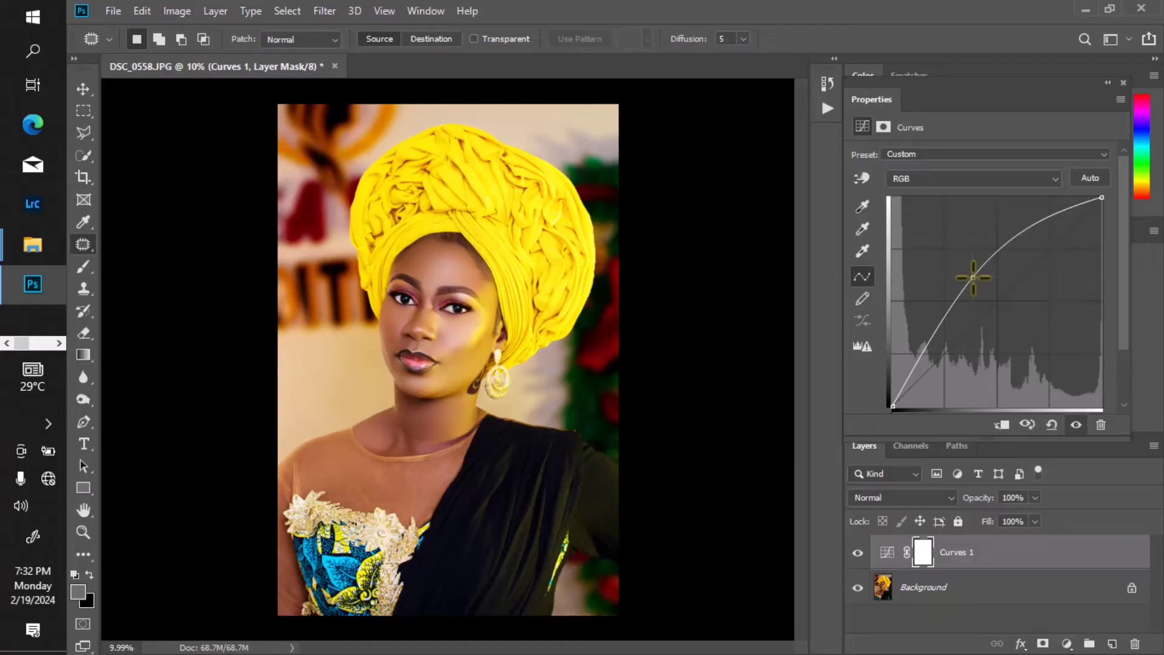
left_click(1052, 425)
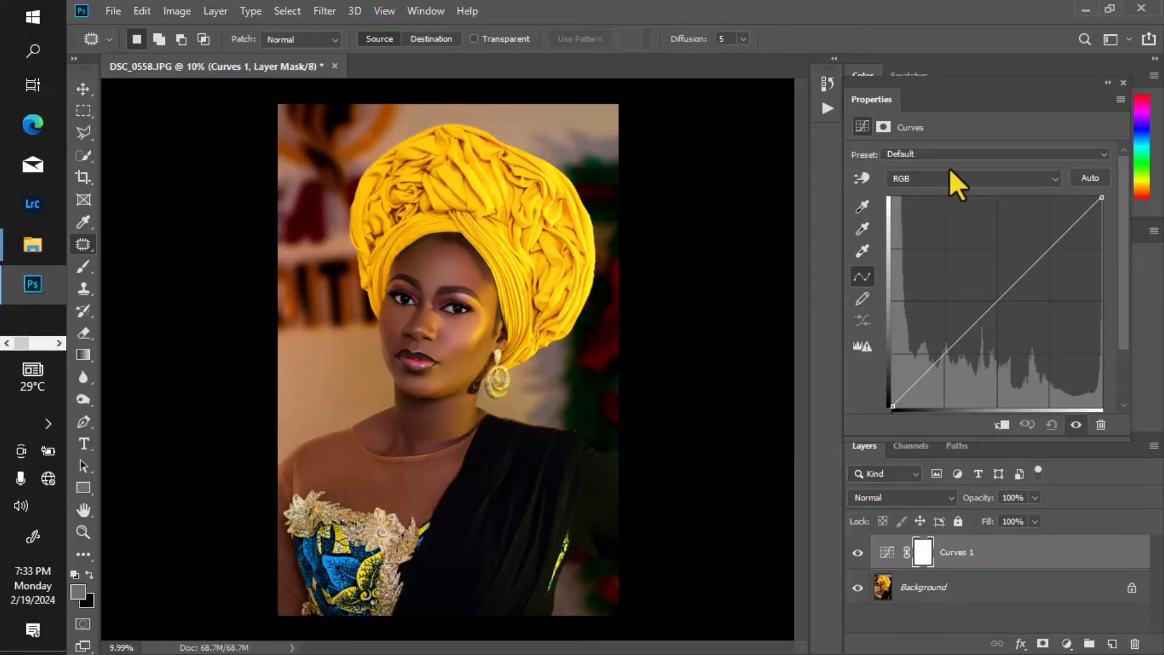
Step: Try lowering the midtones of the Red channel curve, and reset the Curves adjustment to its defaults
left_click(1057, 178)
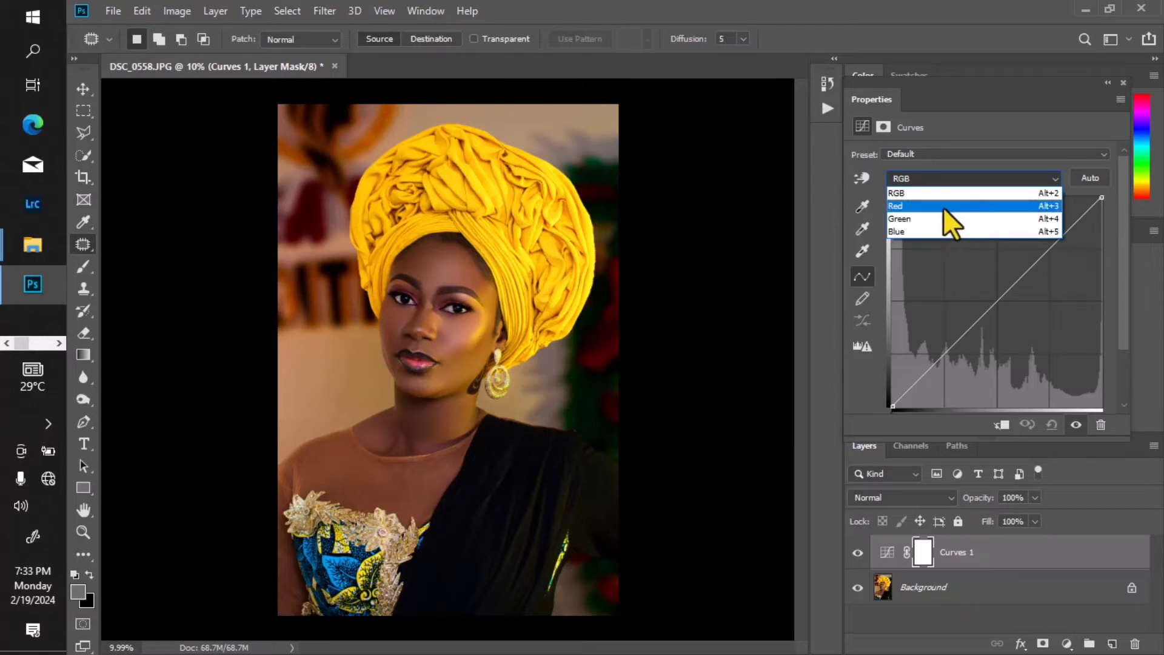
left_click(942, 206)
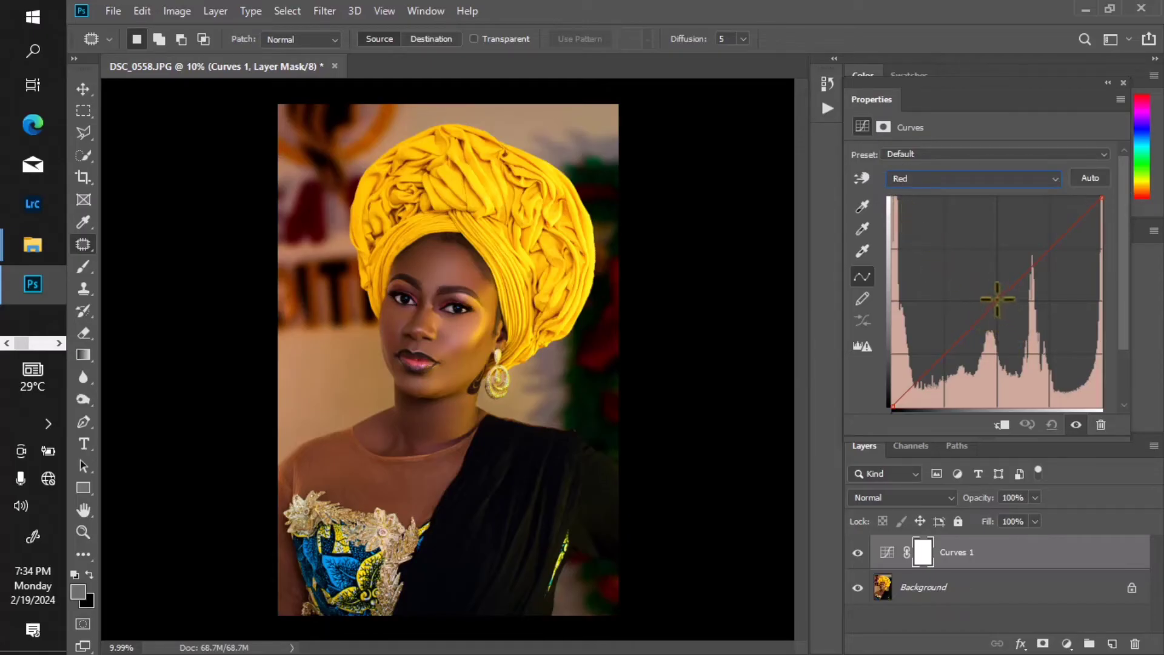
left_click(992, 294)
mouse_move(993, 294)
left_mouse_down()
mouse_move(976, 281)
mouse_move(1005, 310)
left_mouse_up()
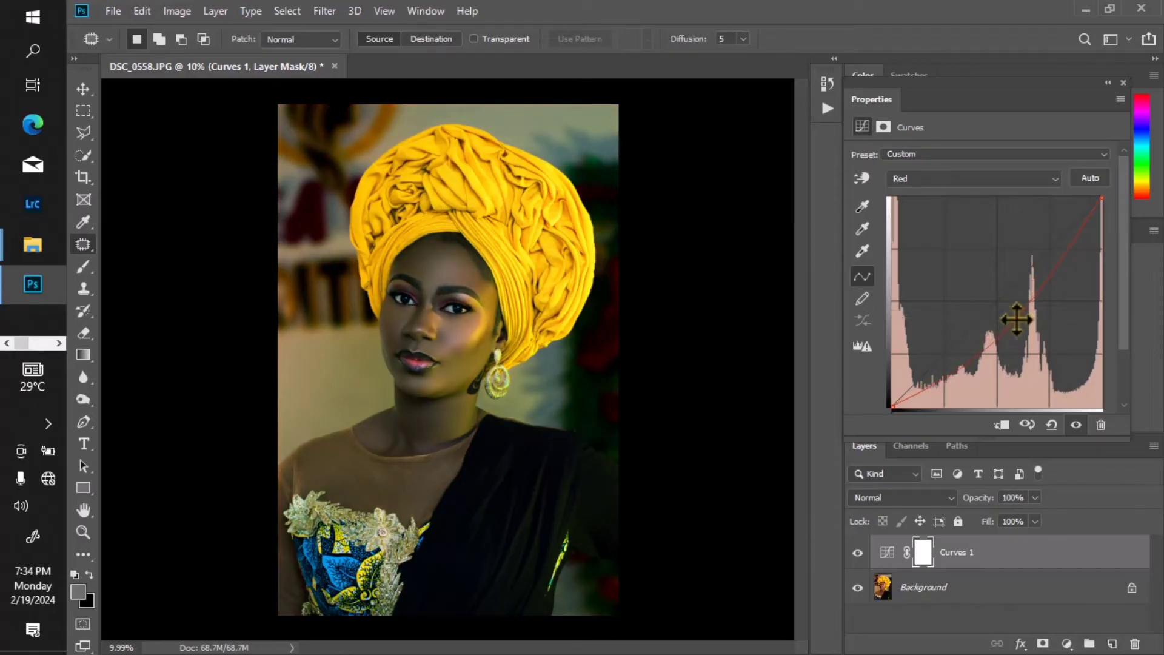
left_click(1016, 319)
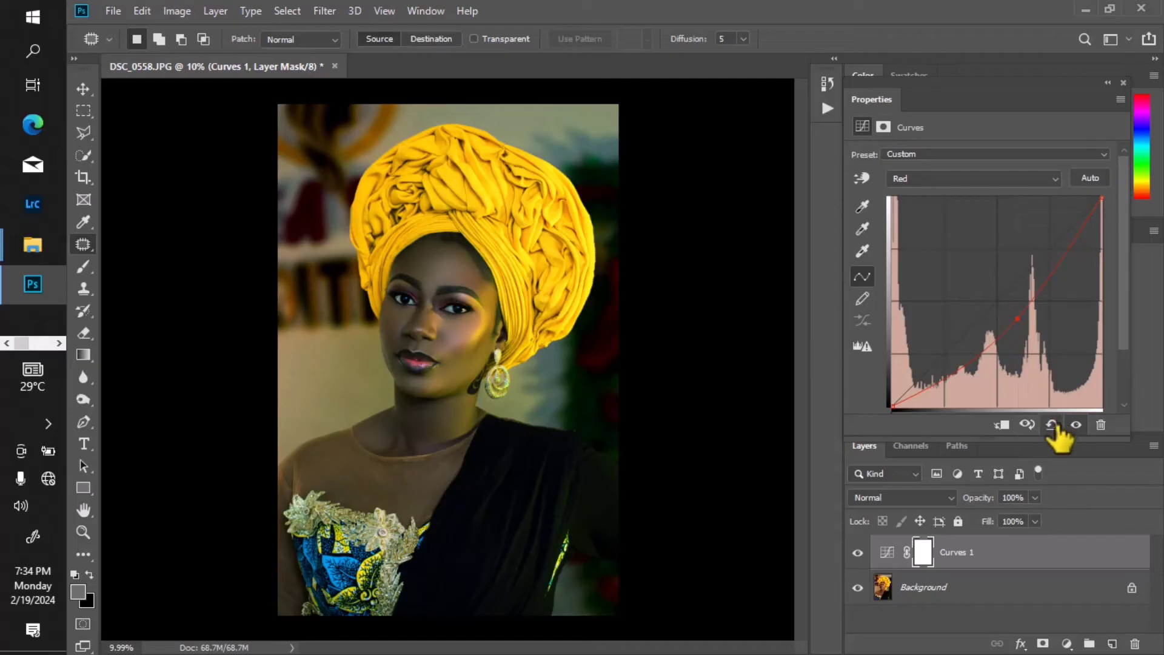
left_click(1054, 426)
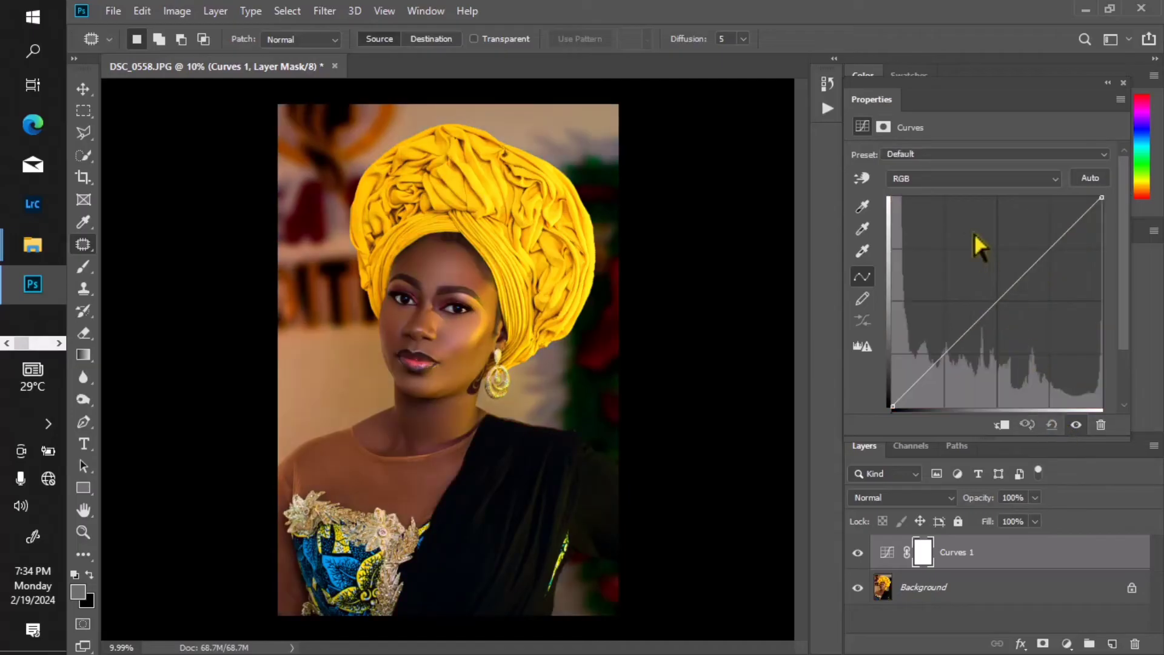
Step: Try raising and lowering the midtones of the Green channel curve, and reset the Curves adjustment to its defaults
left_click(942, 179)
left_click(934, 217)
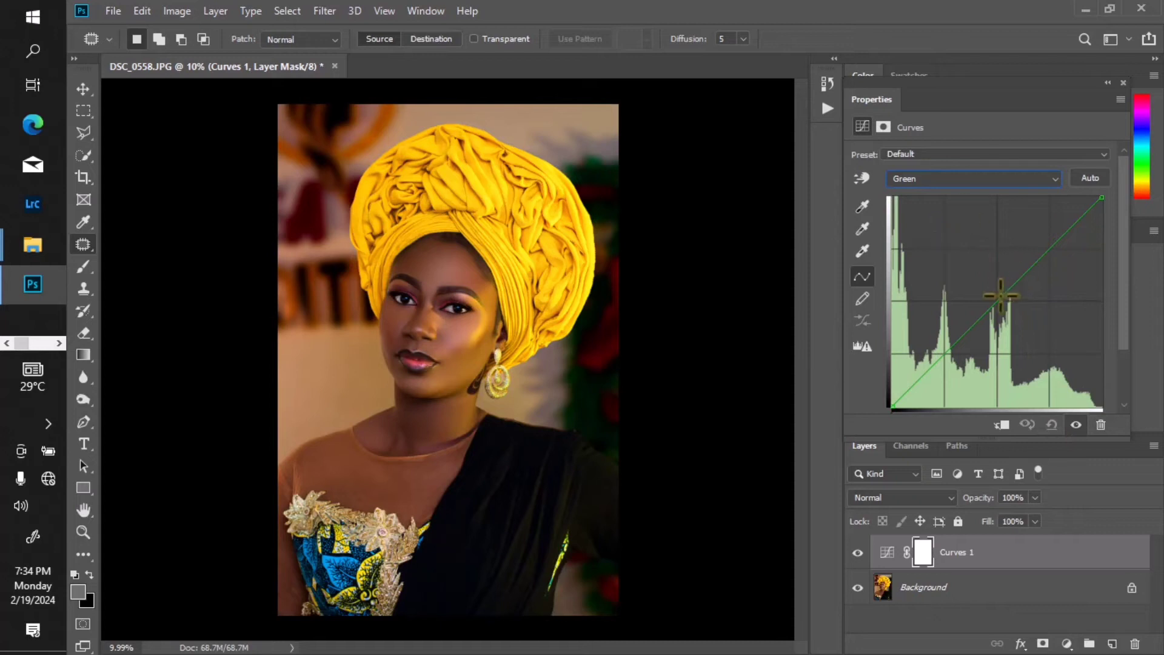
left_click_drag(992, 307, 987, 290)
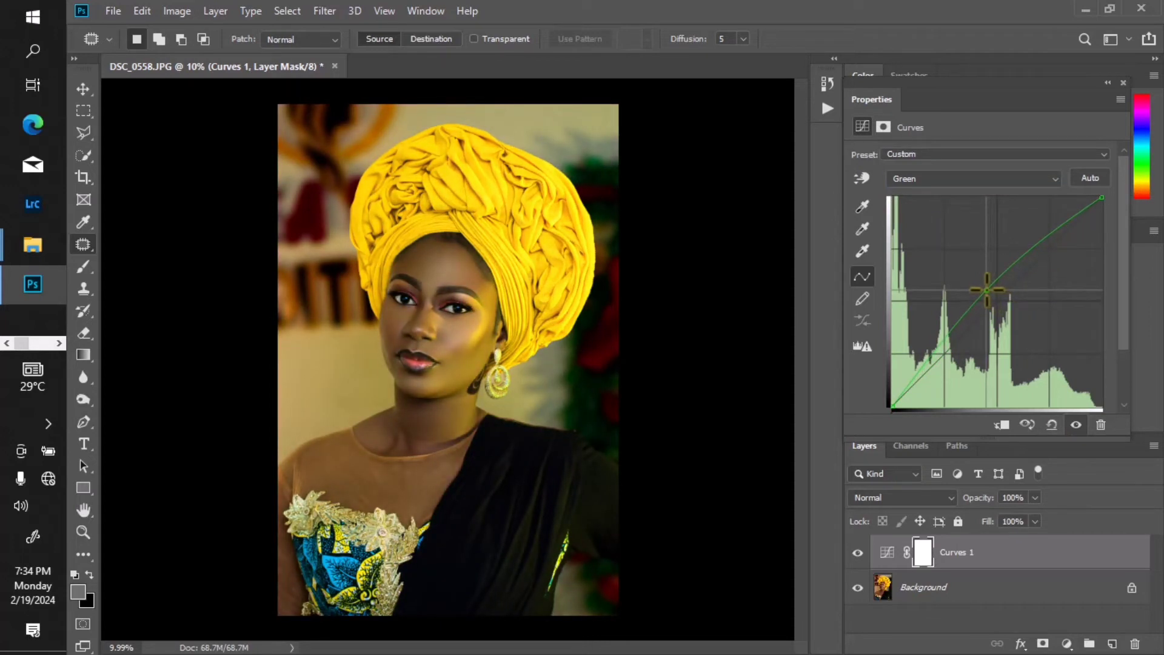
left_click_drag(987, 290, 997, 298)
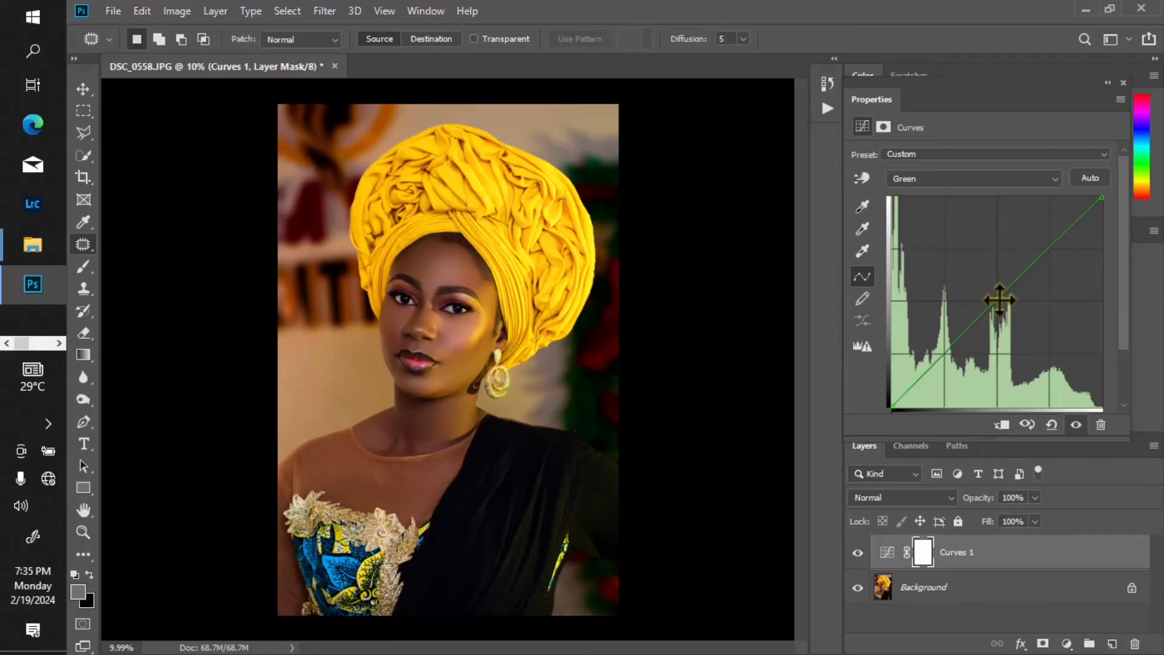
left_click_drag(1001, 305, 1008, 311)
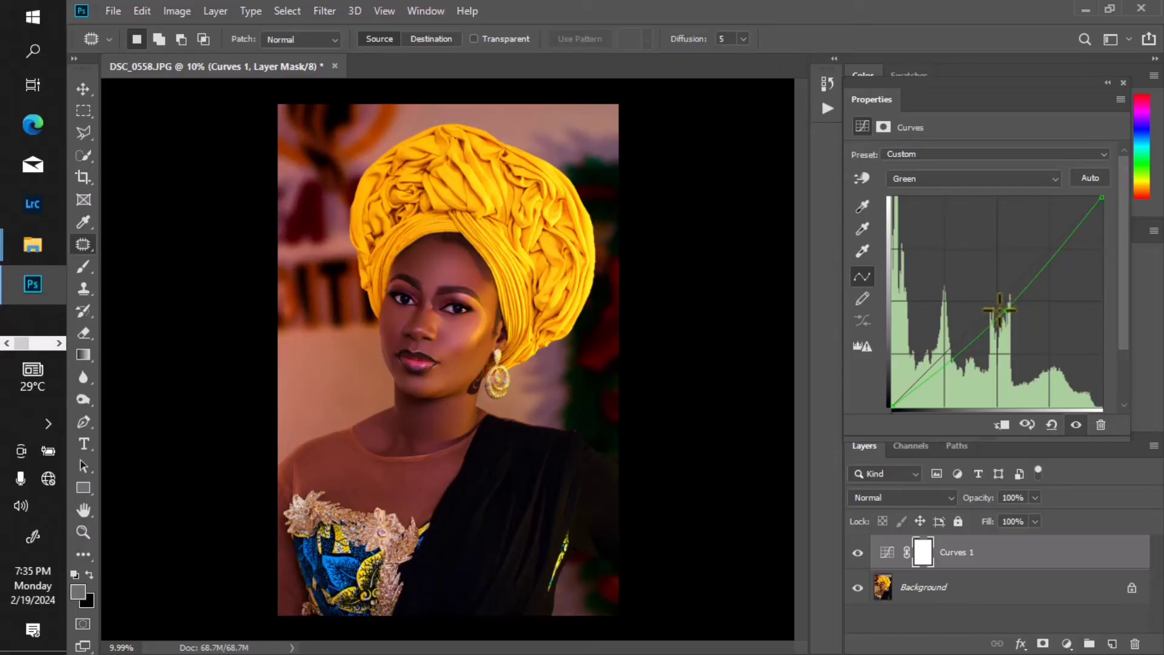
left_click_drag(1007, 312, 1012, 318)
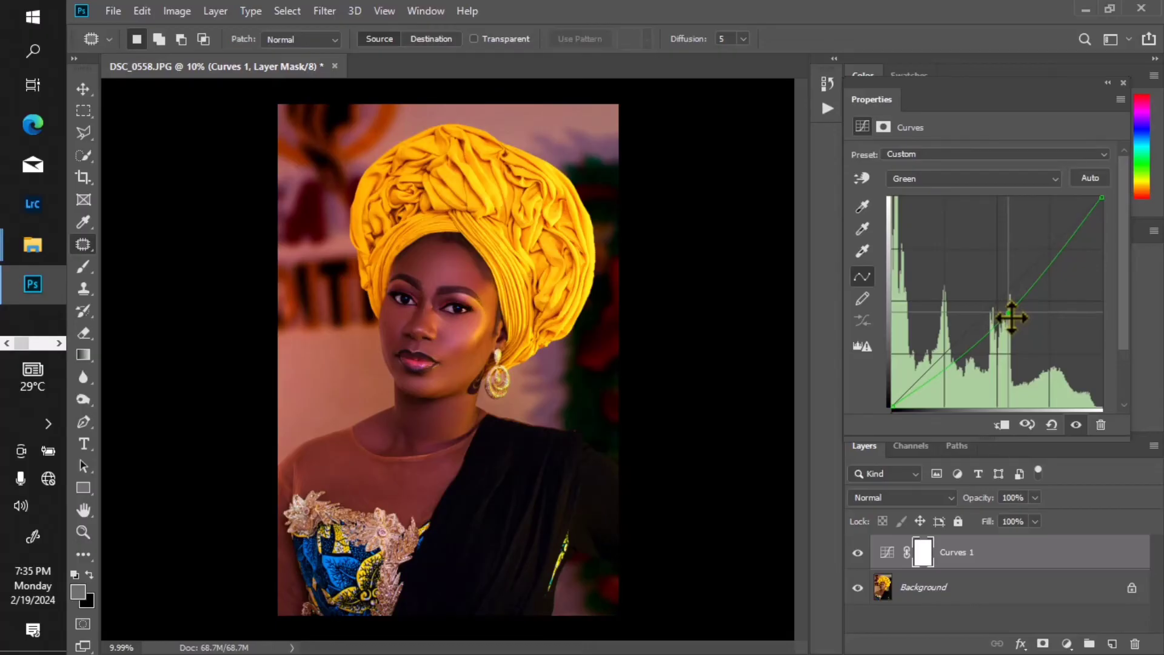
left_click_drag(1011, 317, 987, 299)
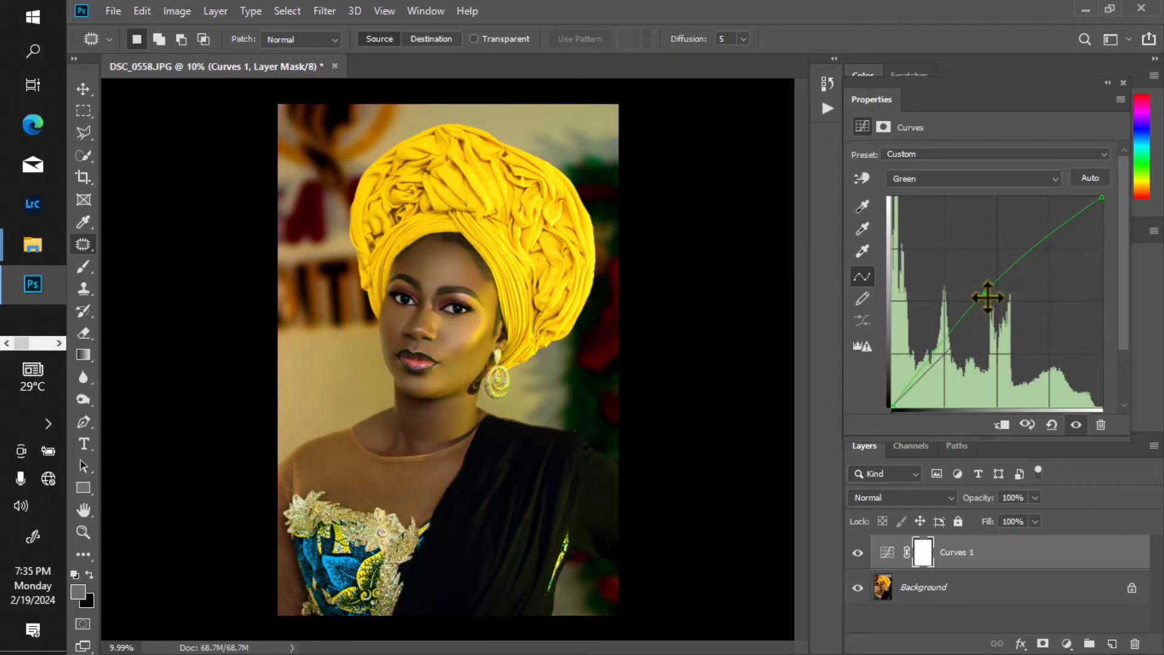
left_click(1052, 425)
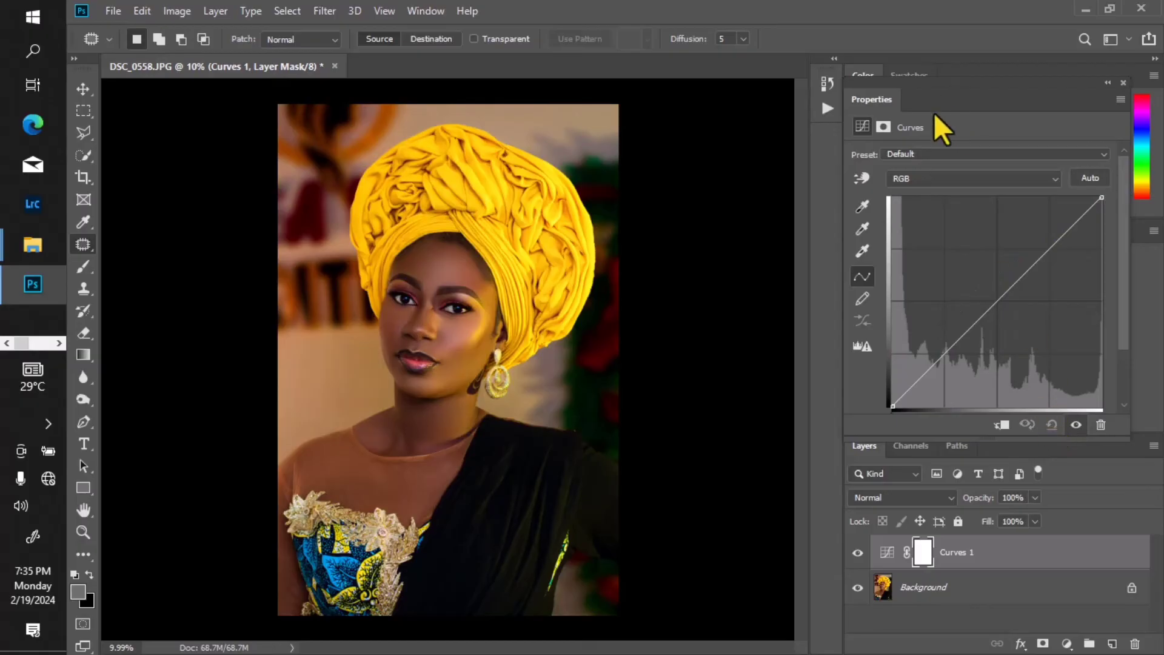
Step: Lower the midtones of the Blue channel curve moderately to warm the portrait with yellow
left_click(923, 175)
left_click(906, 231)
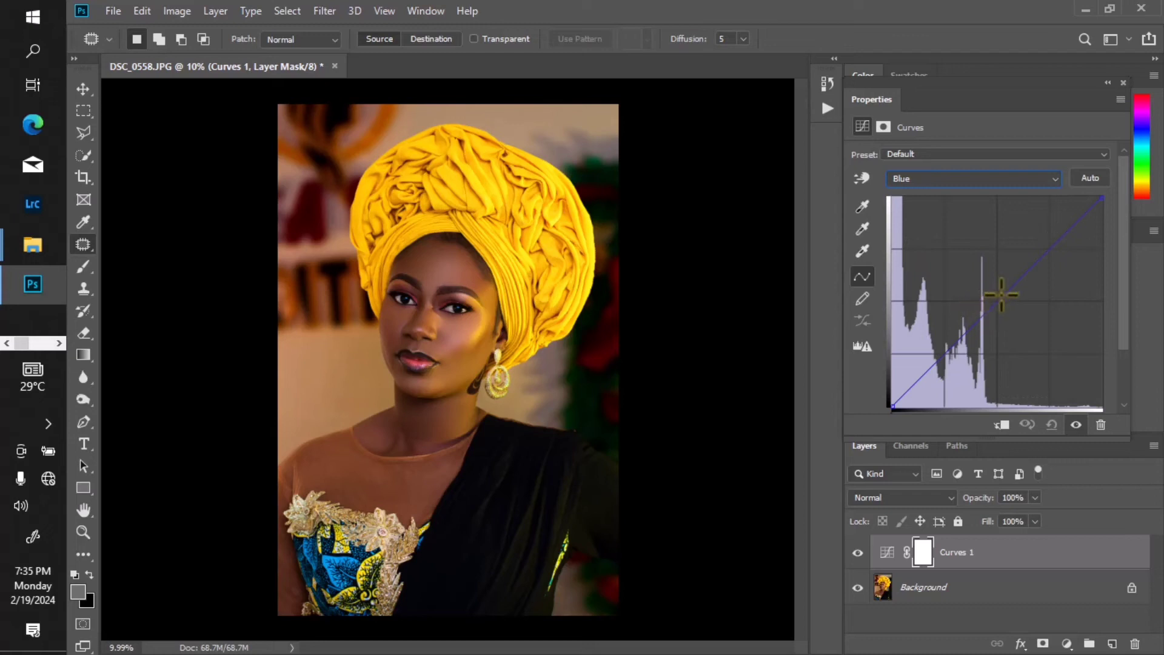
mouse_move(995, 290)
left_mouse_down()
mouse_move(977, 287)
mouse_move(1006, 309)
left_mouse_up()
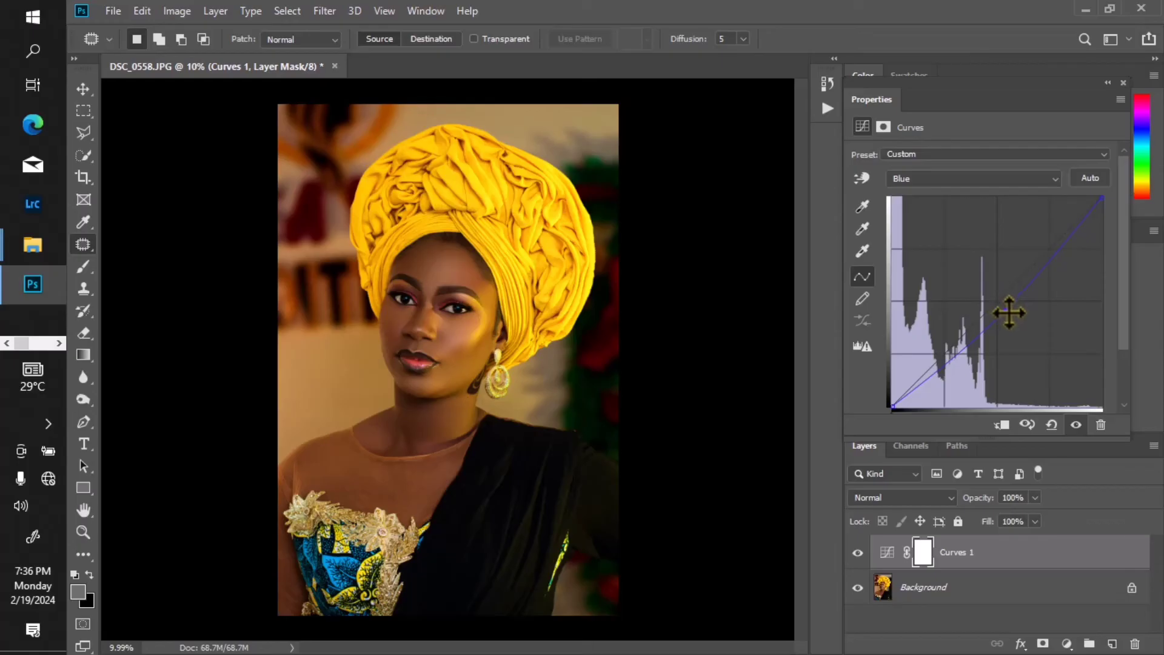
left_click_drag(1009, 313, 1015, 317)
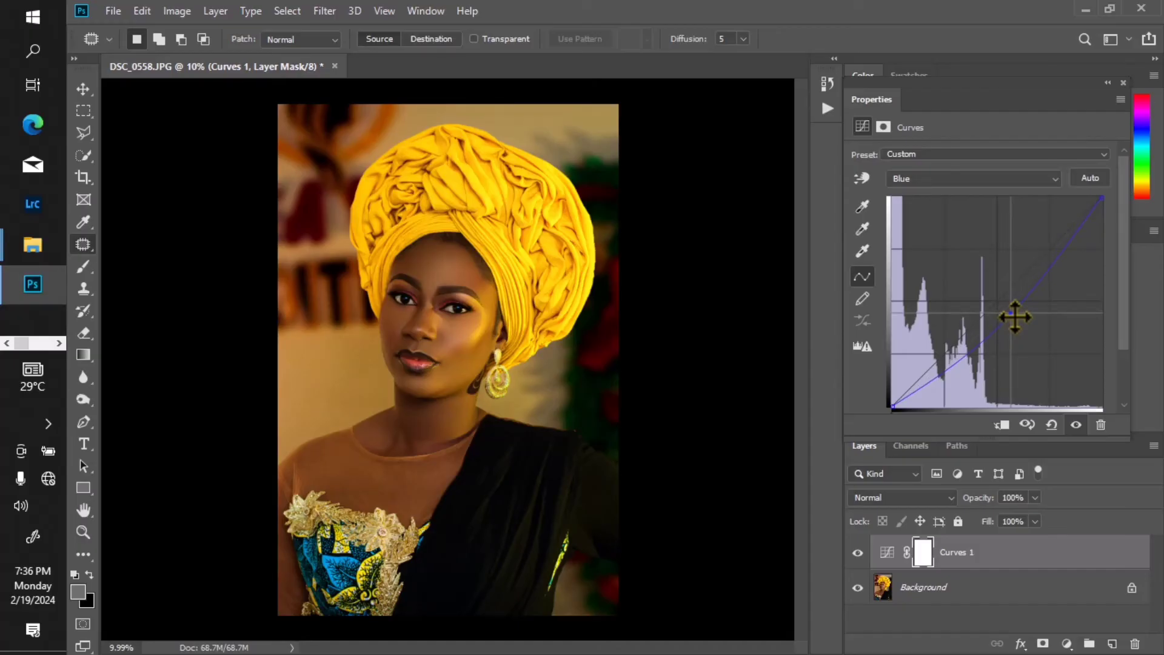
left_click_drag(1015, 318, 1009, 313)
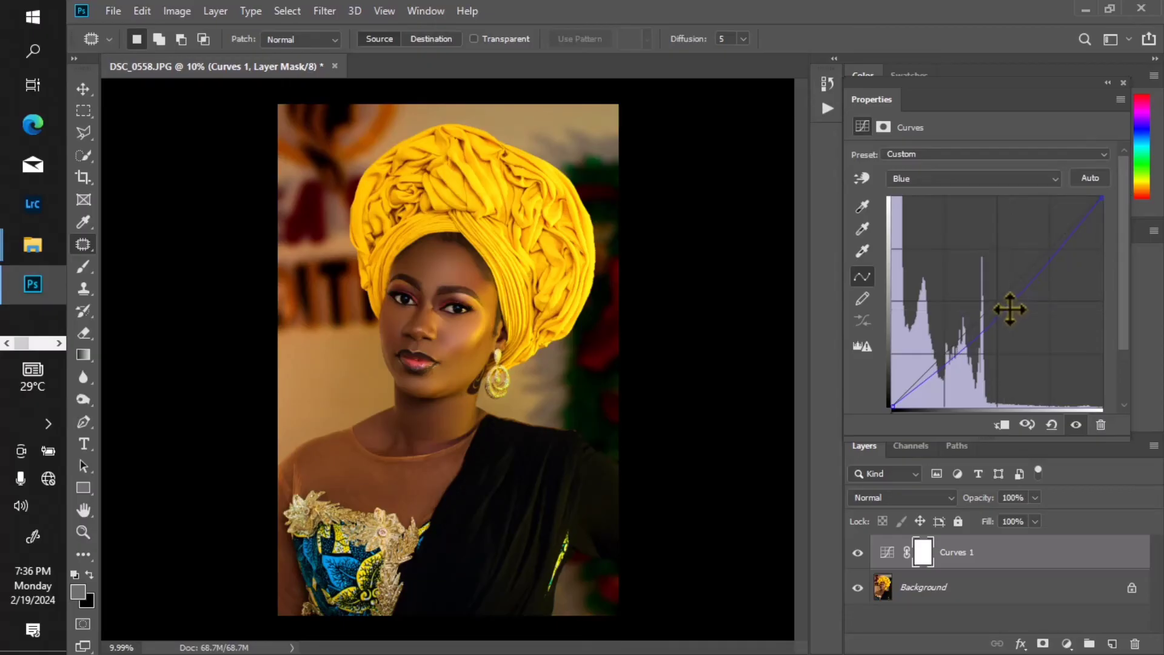
left_click_drag(1009, 310, 1007, 313)
Step: Lower the midpoint of the Green channel curve slightly to add a touch of magenta
left_click(924, 174)
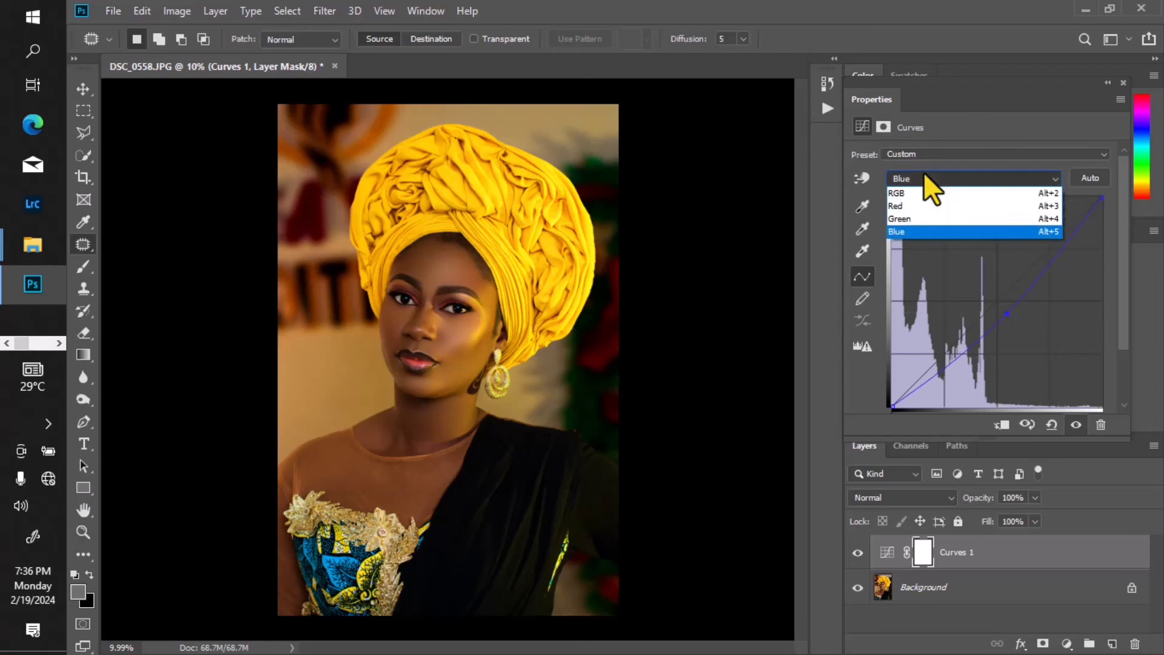
left_click(918, 219)
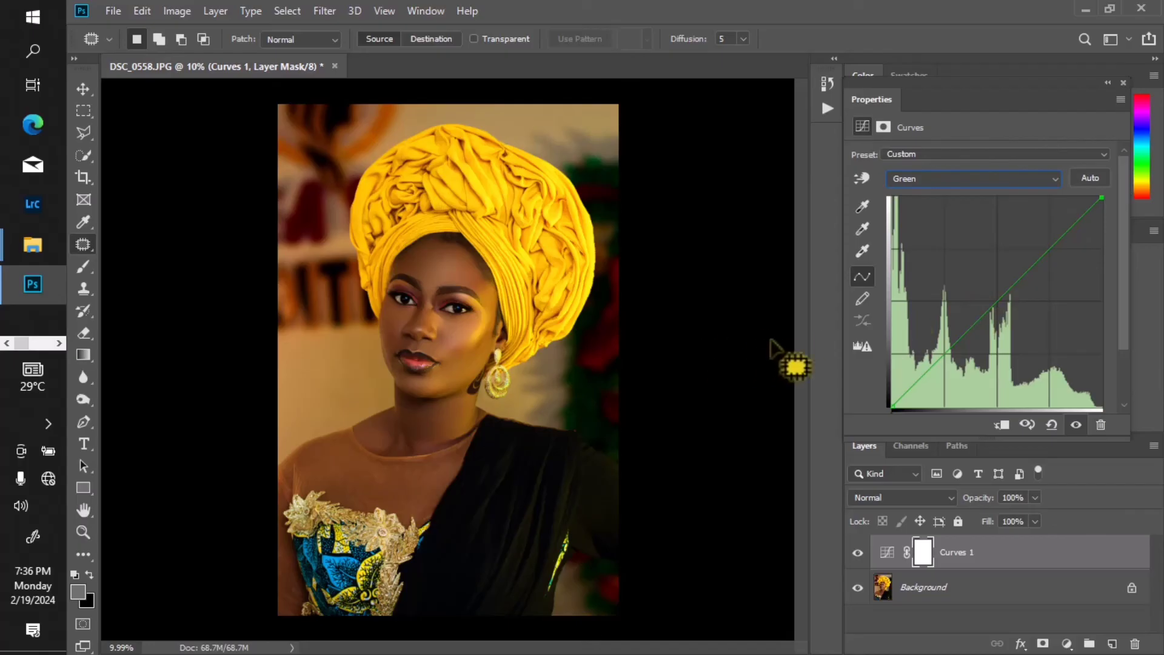
left_click(1002, 306)
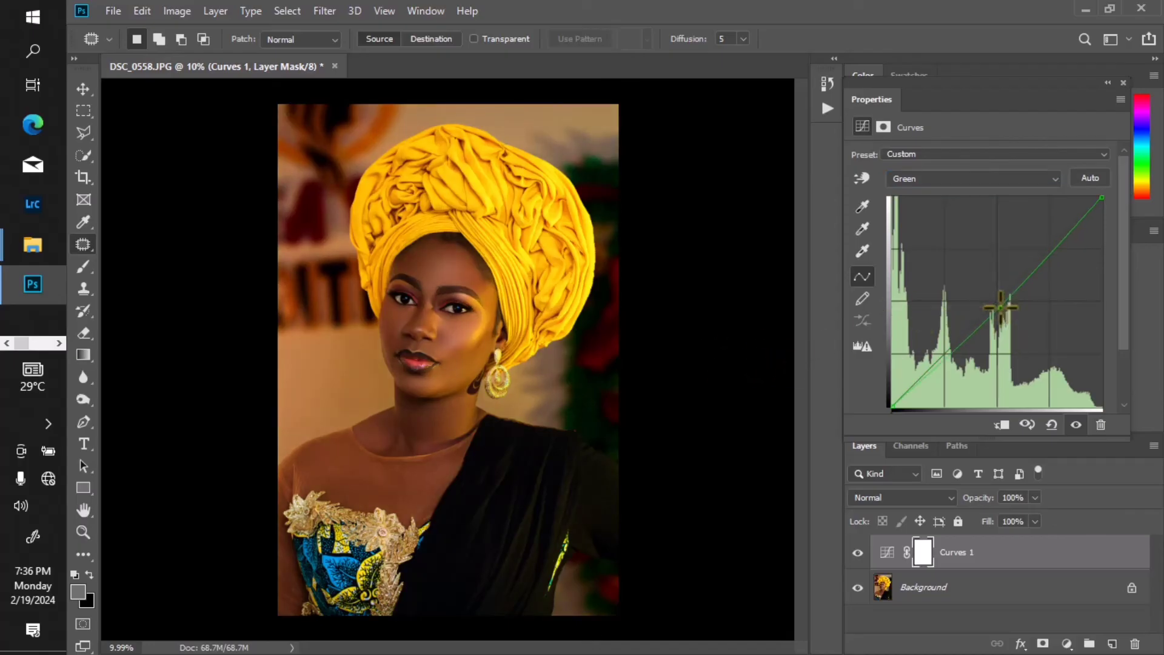
Step: Add a midpoint to the Red channel curve, placed very slightly below the diagonal
left_click(967, 177)
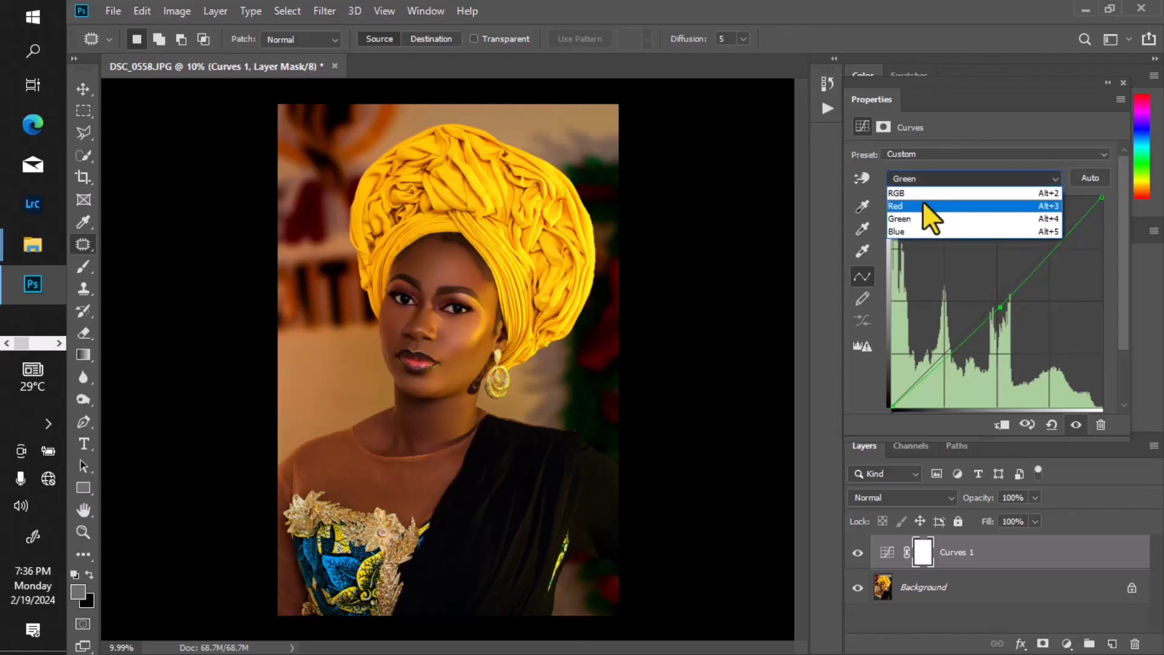
left_click(922, 202)
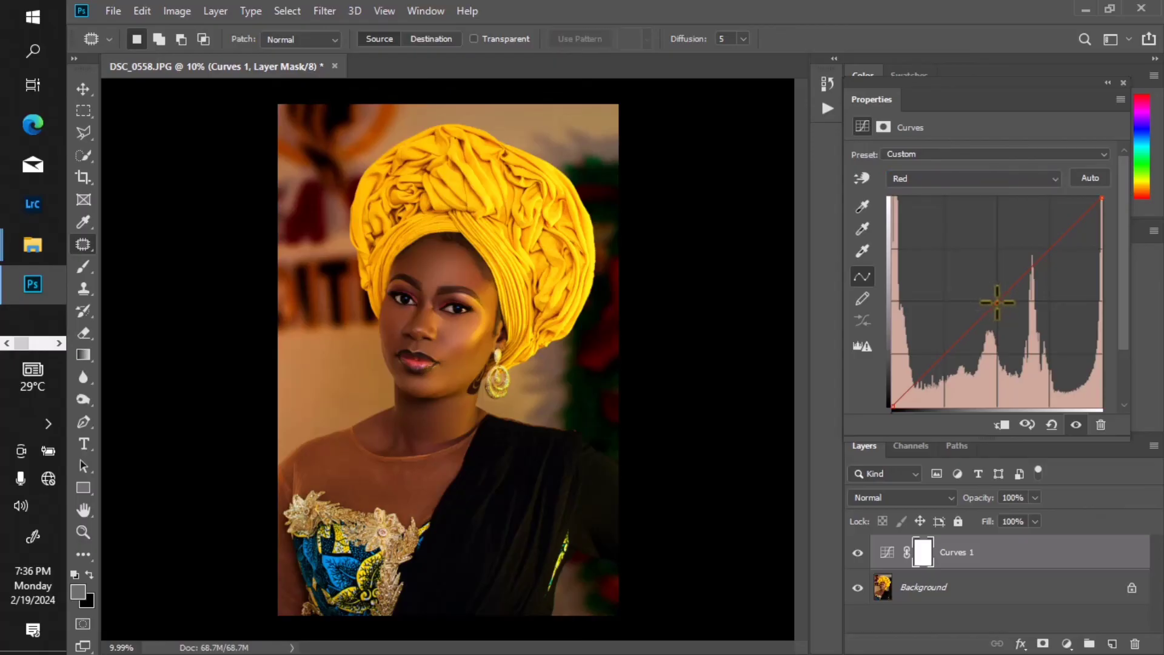
left_click(998, 303)
Step: Compare the portrait with and without the Curves adjustment by toggling the layer's visibility, leaving it visible
left_click(1076, 426)
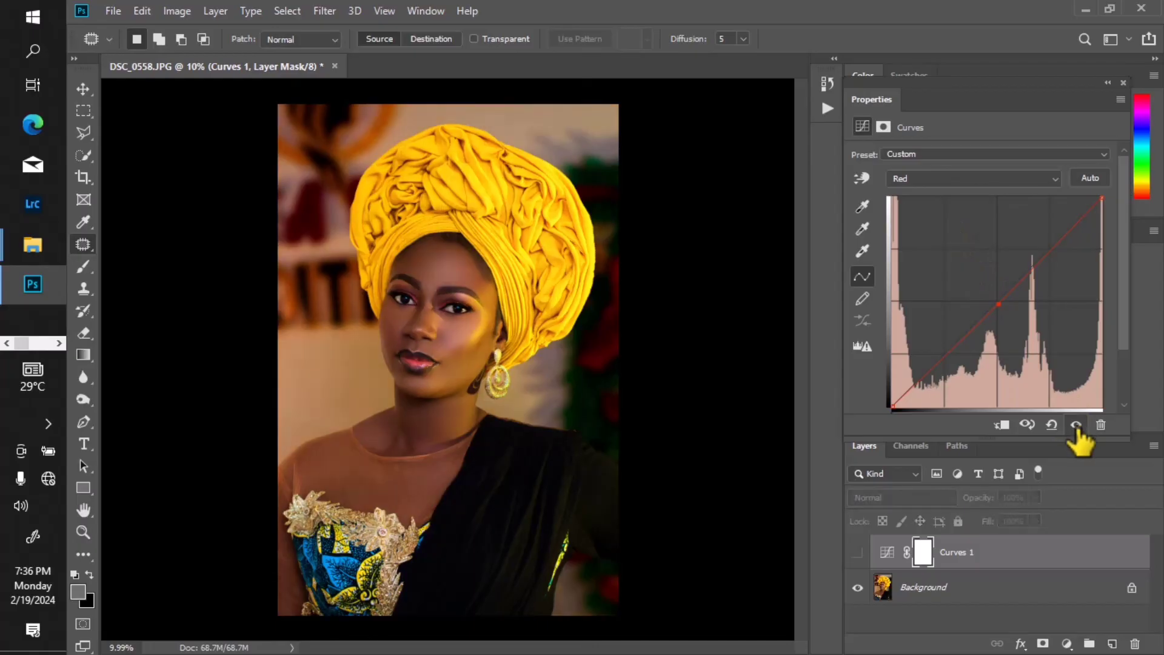
left_click(1077, 426)
left_click(1076, 427)
left_click(1077, 426)
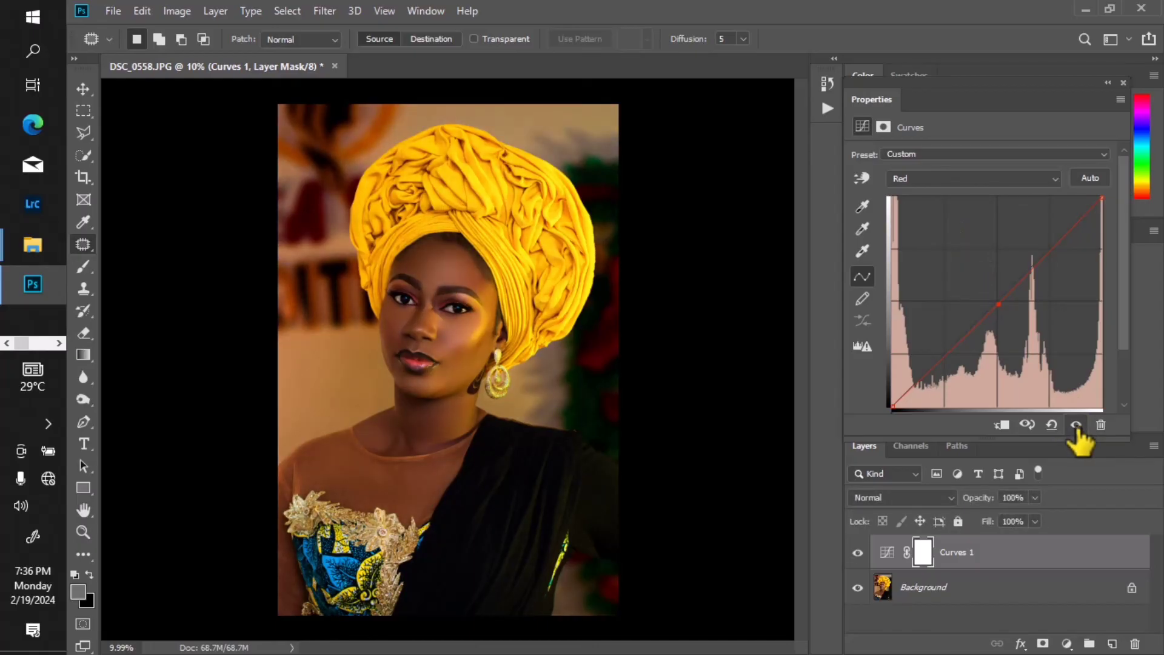